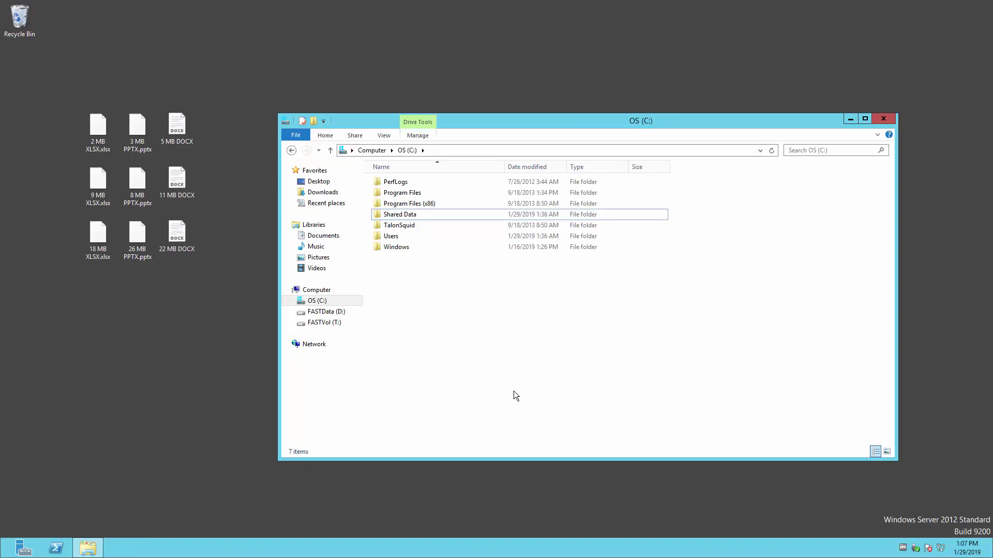
# Browse to Shared Data > Talon FAST > OfficeBench Testing
pyautogui.doubleClick(424, 215)
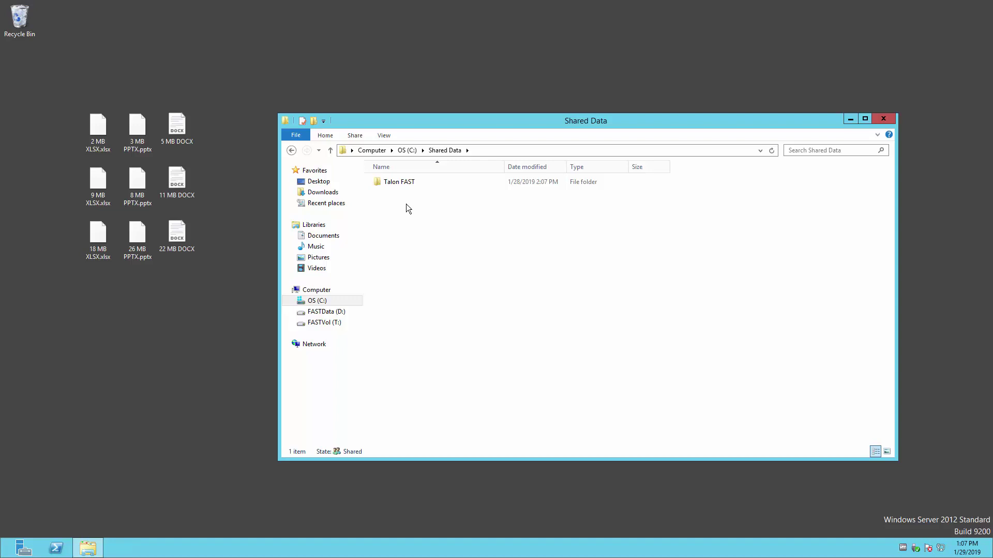
pyautogui.click(409, 185)
pyautogui.doubleClick(408, 185)
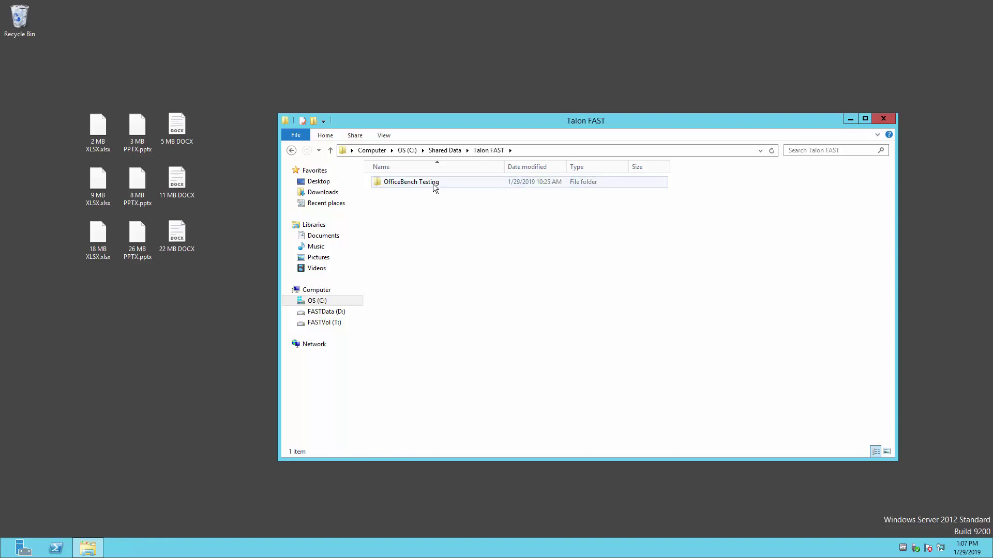
pyautogui.doubleClick(450, 185)
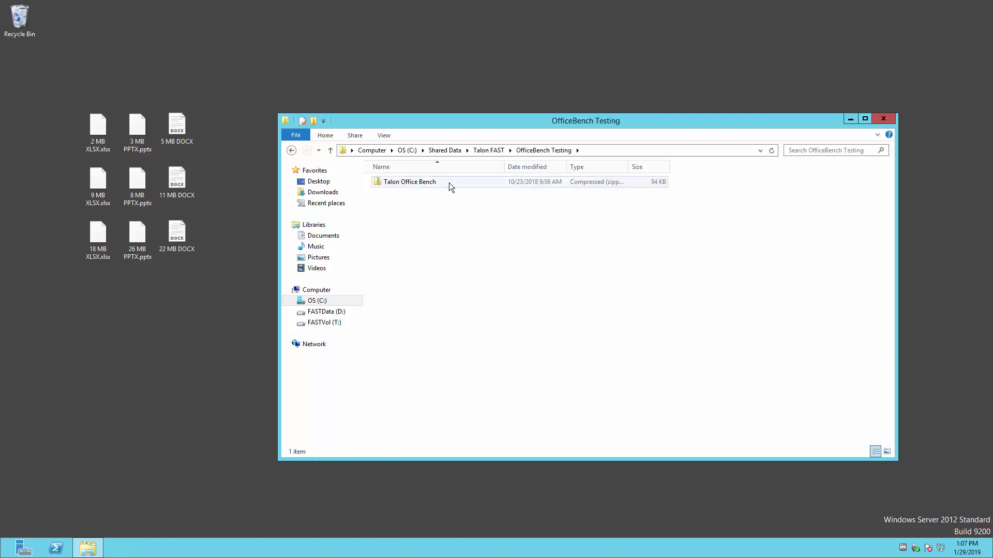
# Extract the Talon Office Bench zip directly into OfficeBench Testing, trimming the extra destination subfolder
pyautogui.click(412, 184)
pyautogui.rightClick(412, 185)
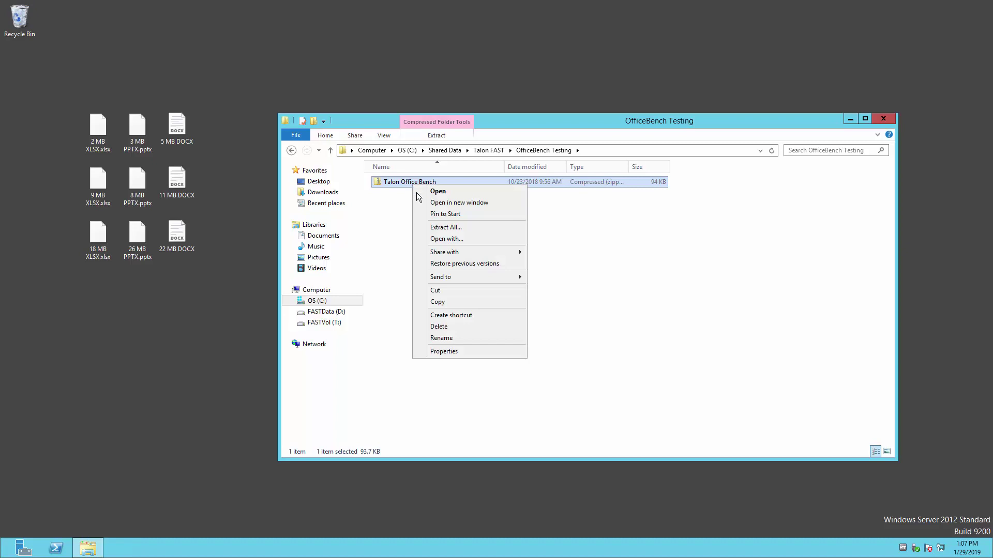
pyautogui.click(445, 227)
pyautogui.moveTo(550, 231); pyautogui.dragTo(494, 231)
pyautogui.press('BackSpace')
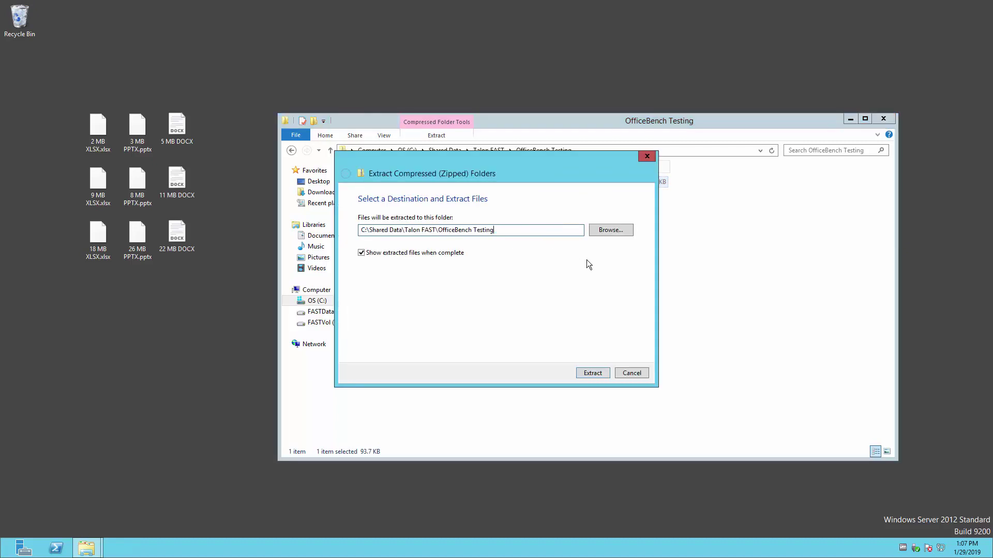
pyautogui.click(597, 376)
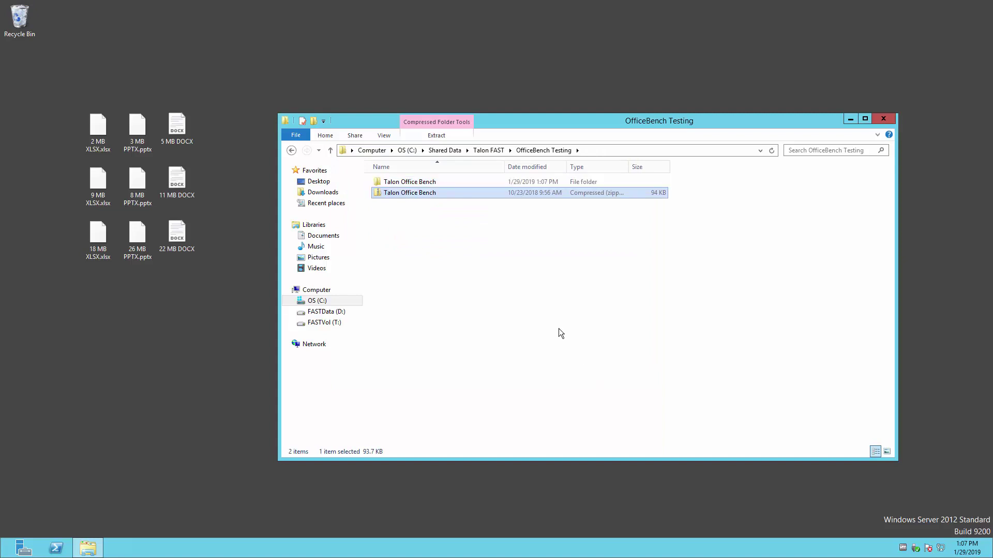
# Open the extracted Talon Office Bench folder and move the three desktop XLSX files into Excel
pyautogui.doubleClick(421, 181)
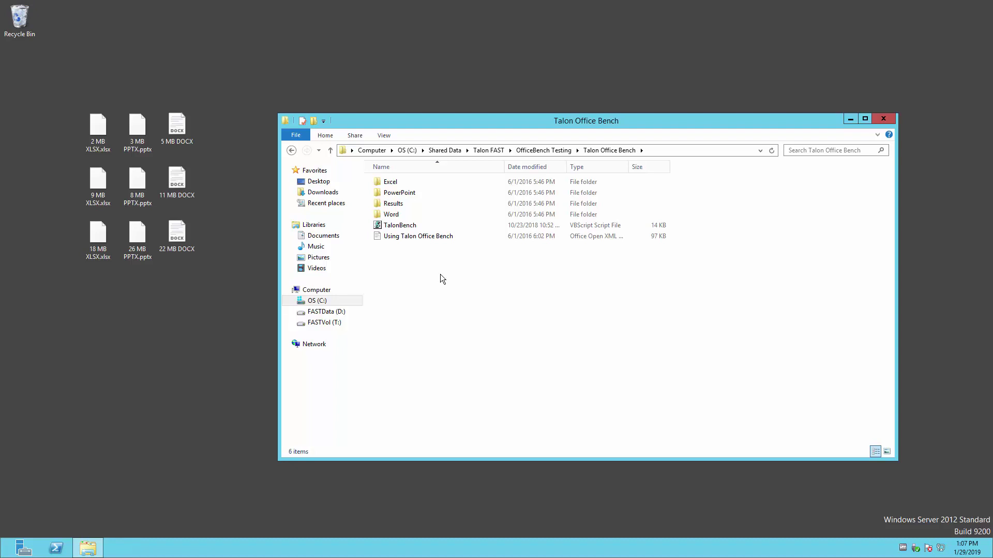
pyautogui.moveTo(55, 105); pyautogui.dragTo(107, 268)
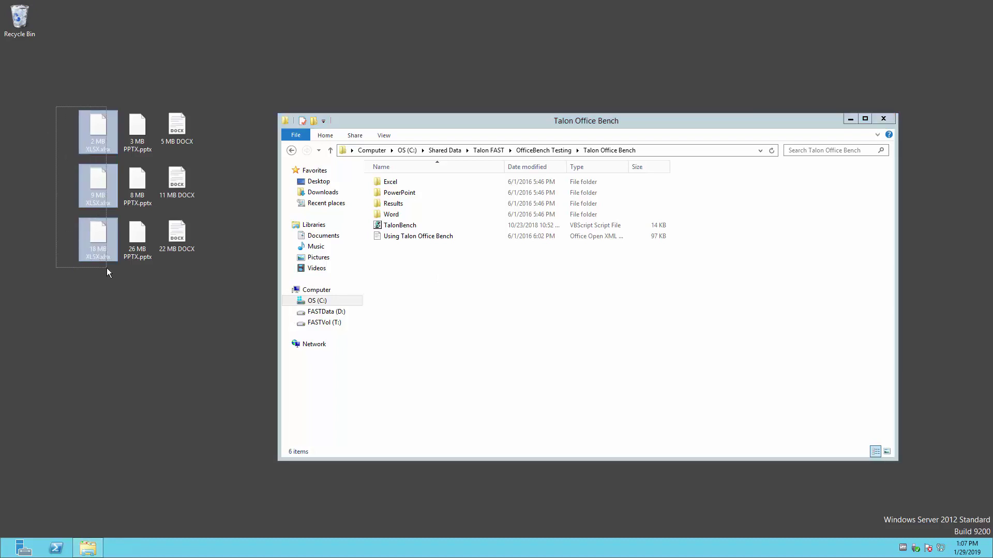
pyautogui.moveTo(97, 124); pyautogui.dragTo(386, 179)
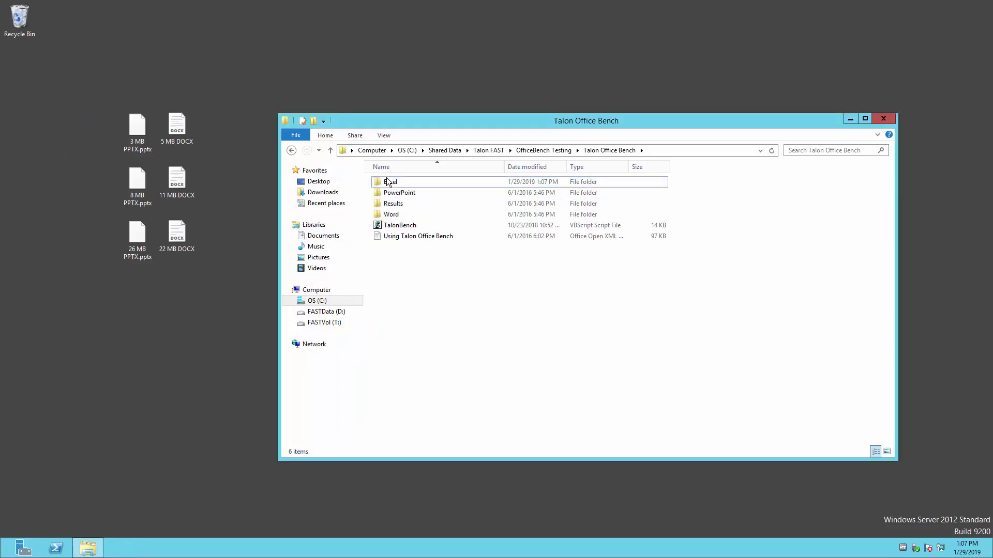
# Move the three PPTX files into PowerPoint and the three DOCX files into Word
pyautogui.moveTo(78, 92); pyautogui.dragTo(148, 233)
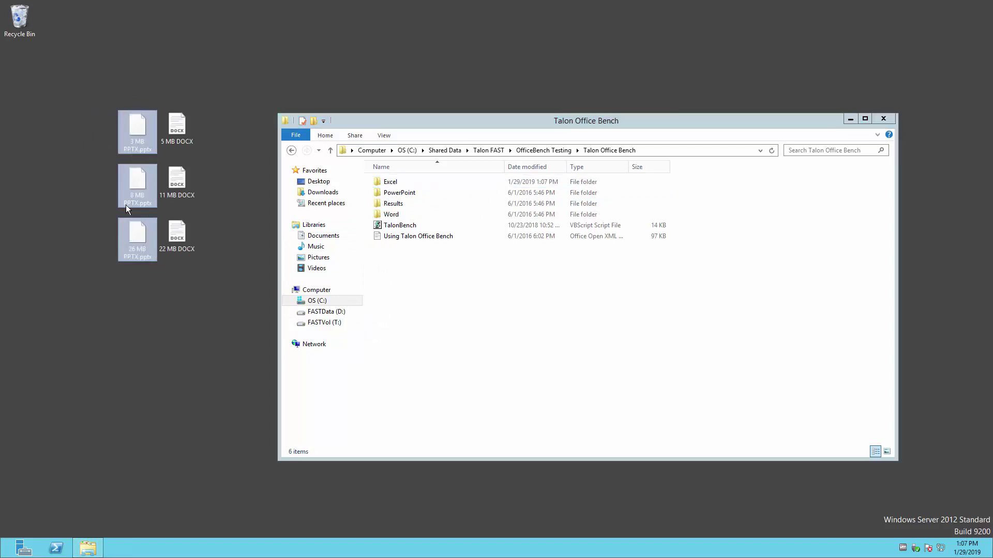
pyautogui.moveTo(128, 129); pyautogui.dragTo(389, 192)
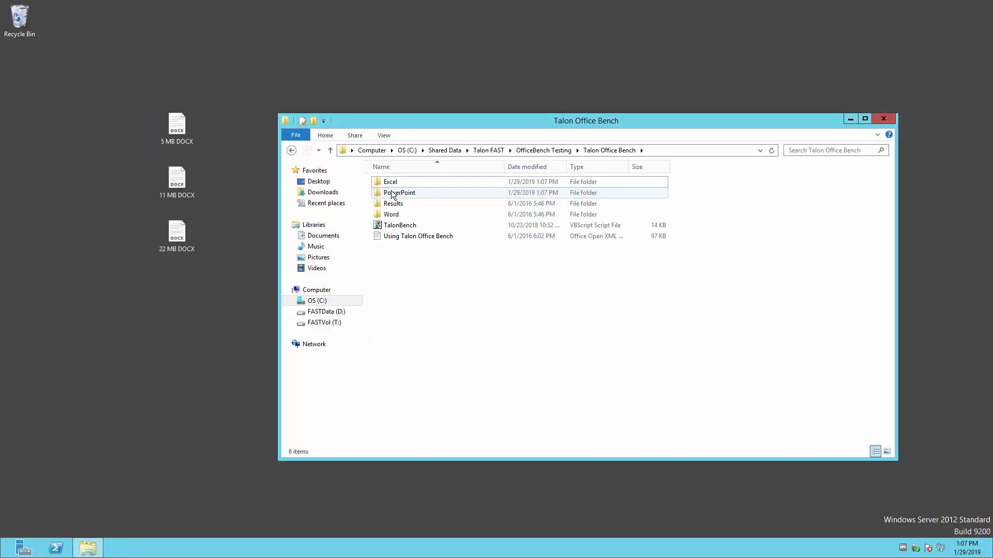
pyautogui.moveTo(212, 107); pyautogui.dragTo(169, 274)
pyautogui.moveTo(191, 135); pyautogui.dragTo(389, 214)
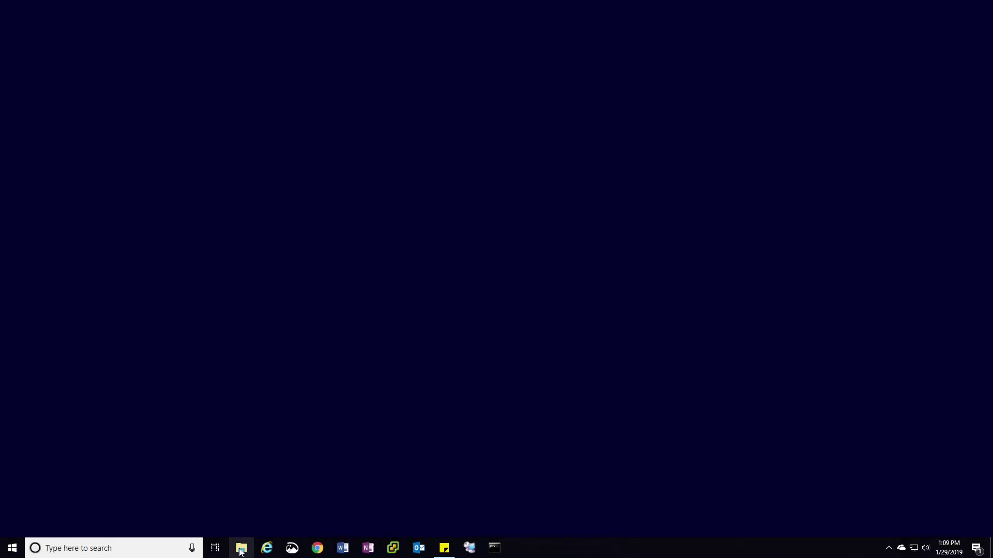
# In a new window, browse \\bosvm-fs to Shared Data\Talon FAST\OfficeBench Testing\Talon Office Bench
pyautogui.click(240, 552)
pyautogui.hotkey('alt', 'd')
pyautogui.write('\\bosvmf')
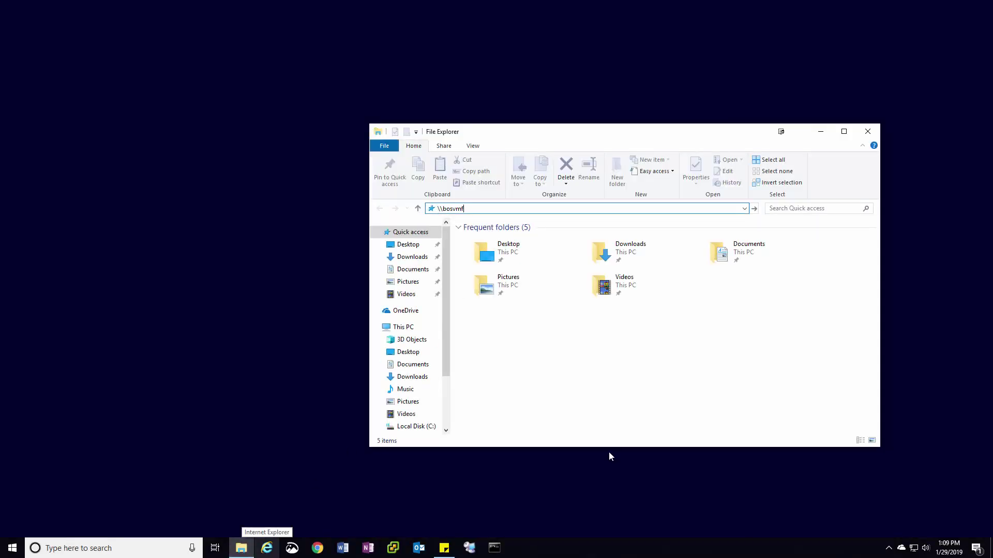
pyautogui.write('s')
pyautogui.press('Return')
pyautogui.doubleClick(515, 237)
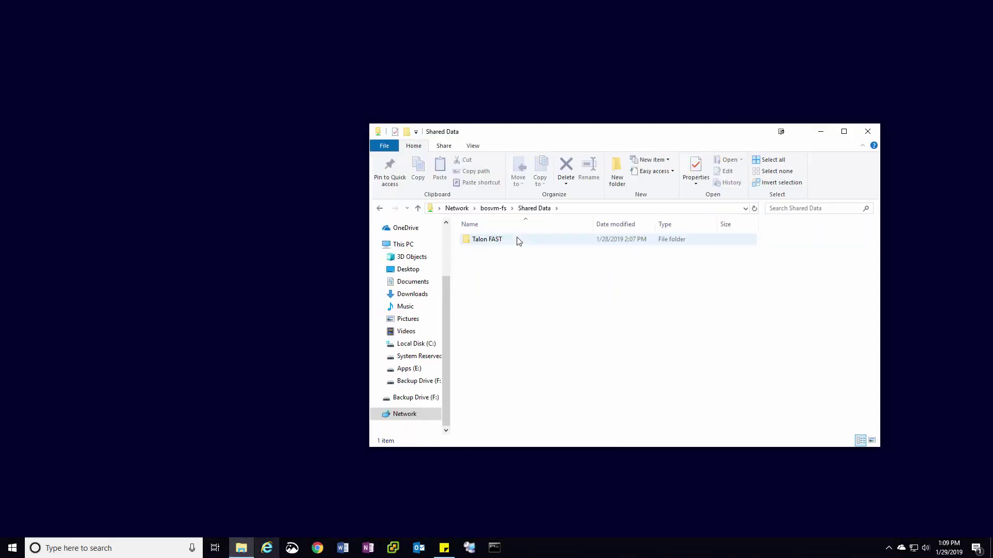
pyautogui.doubleClick(523, 241)
pyautogui.doubleClick(534, 241)
pyautogui.click(537, 243)
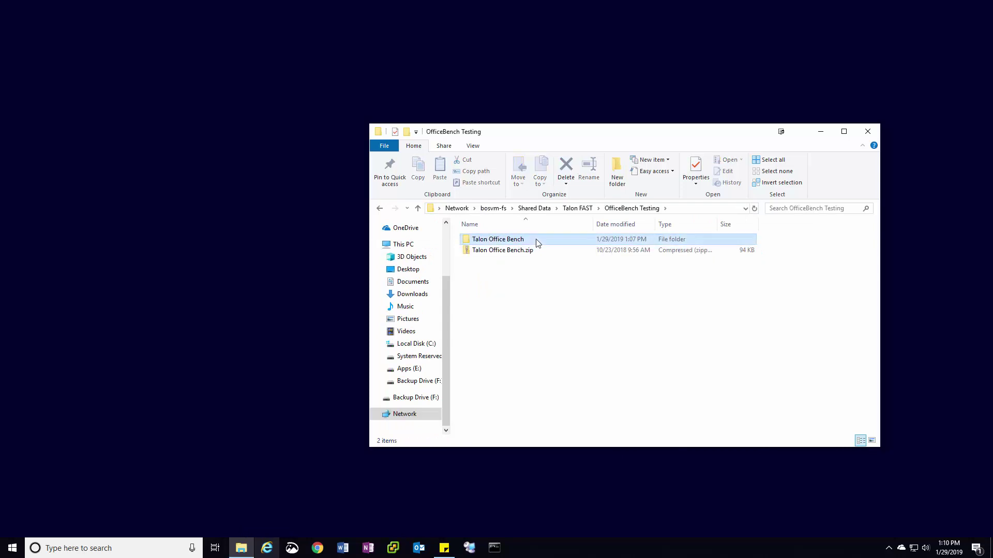
pyautogui.doubleClick(537, 243)
# Map the Talon Office Bench folder as drive Y: via Easy access > Map as drive
pyautogui.click(715, 209)
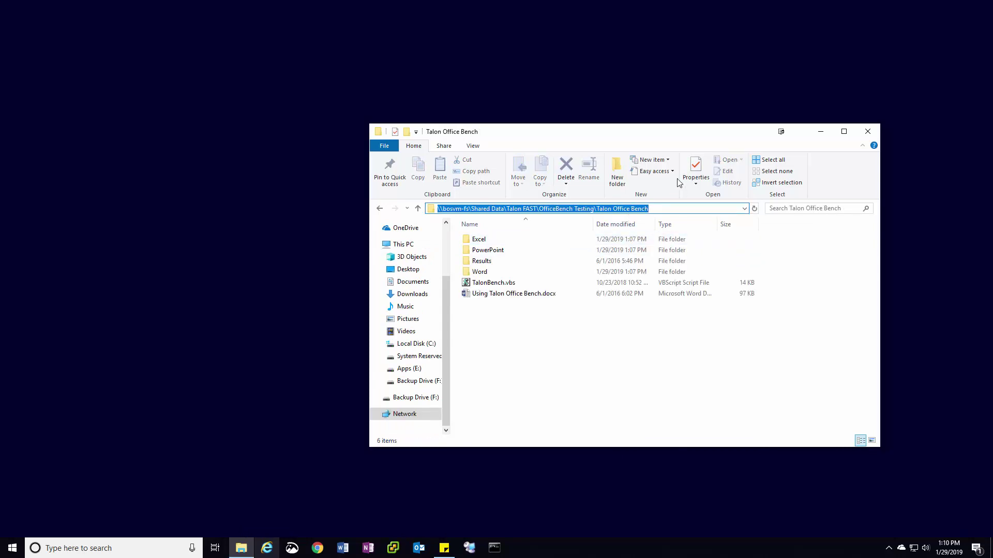
pyautogui.click(654, 171)
pyautogui.click(662, 193)
pyautogui.click(441, 240)
pyautogui.click(437, 254)
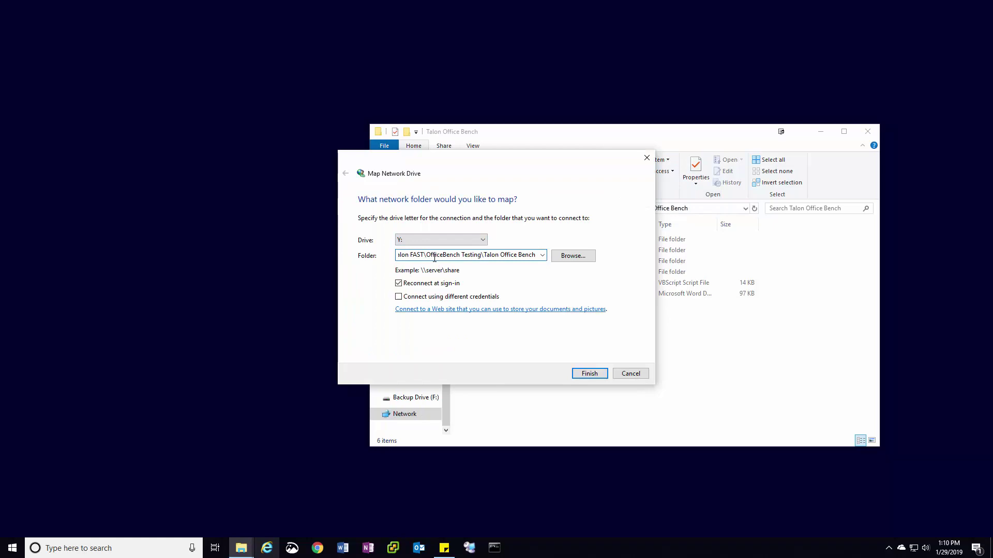
pyautogui.click(591, 374)
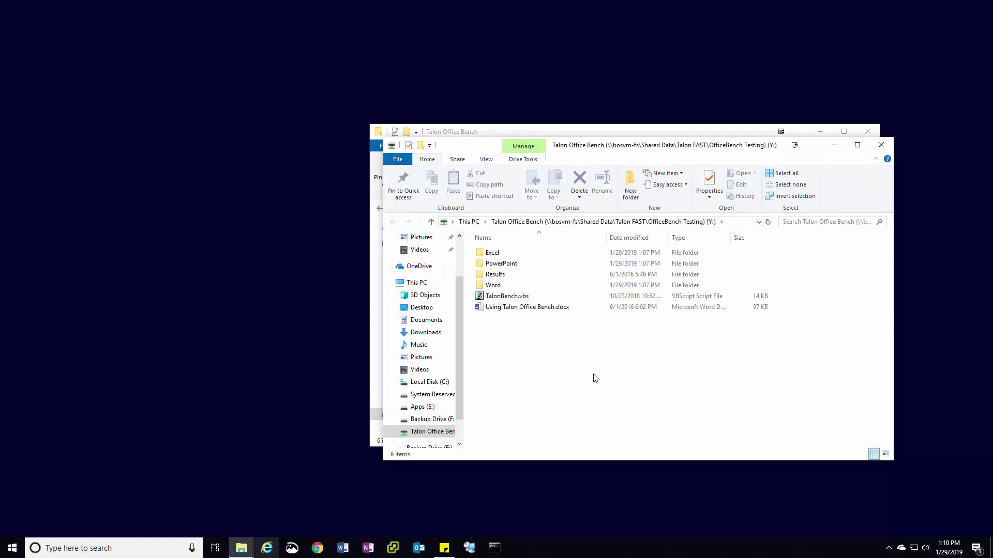
# In Command Prompt, switch to drive Y: and run cscript talonbench.vbs 5
pyautogui.click(494, 548)
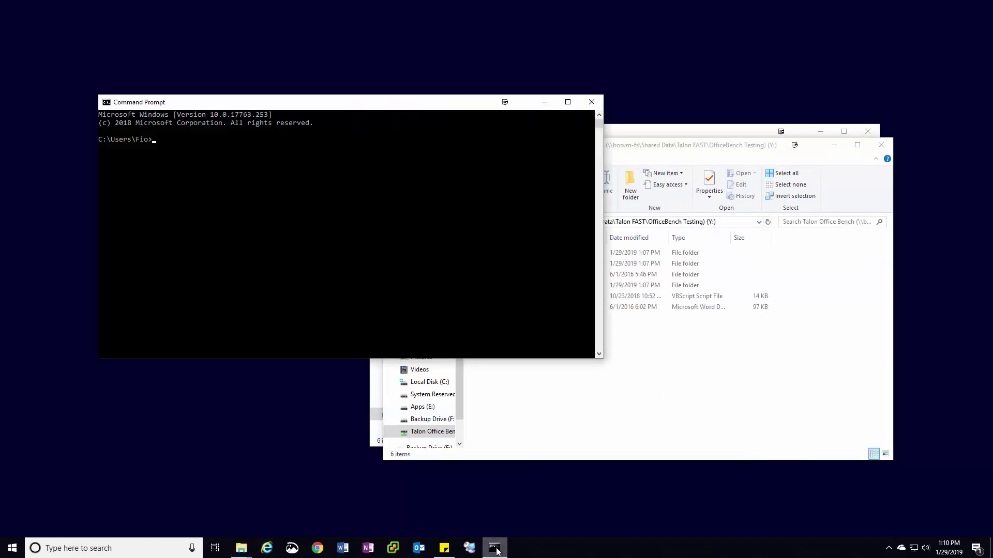
pyautogui.click(291, 230)
pyautogui.write('y:')
pyautogui.press('Return')
pyautogui.write('cscript talonbench.vbs 5')
pyautogui.press('Return')
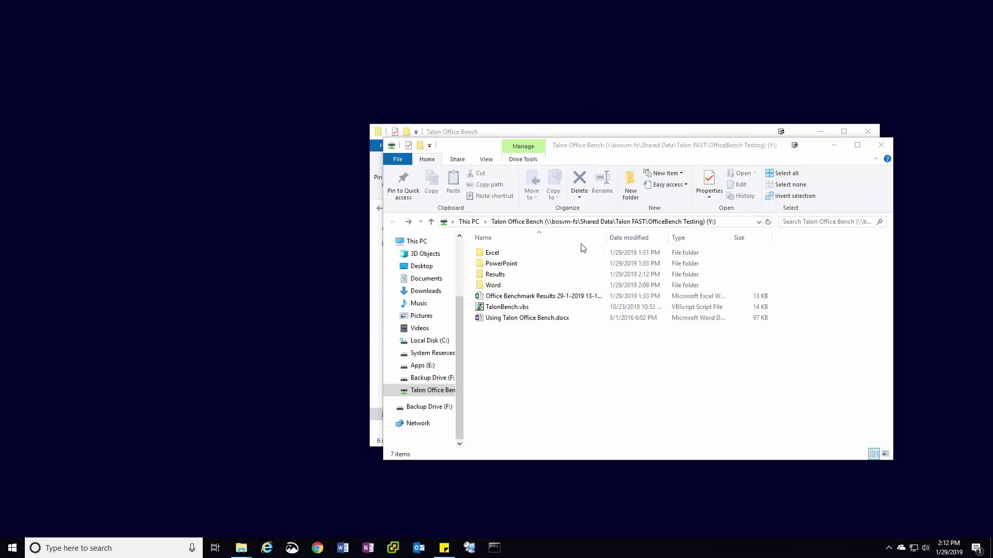
pyautogui.click(566, 298)
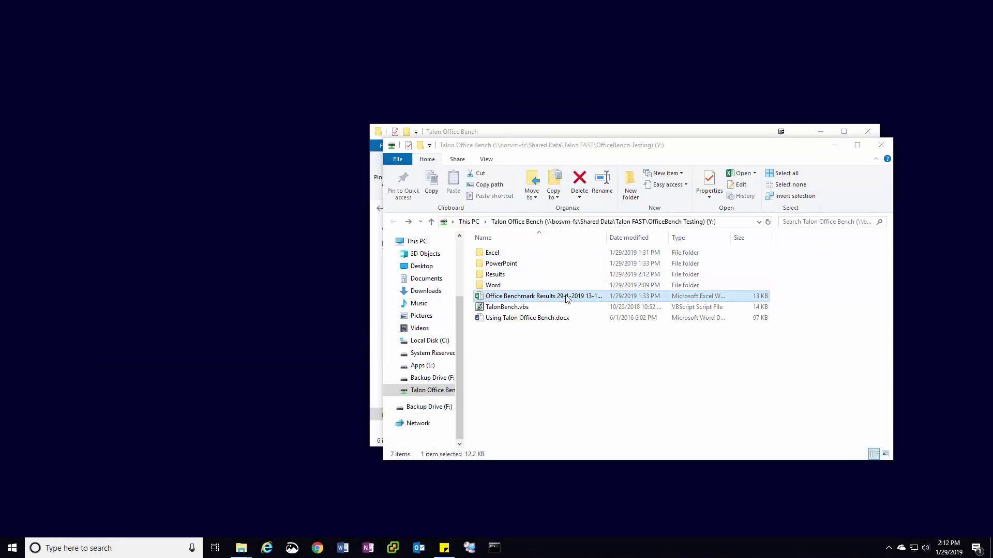
pyautogui.click(558, 297)
pyautogui.click(557, 298)
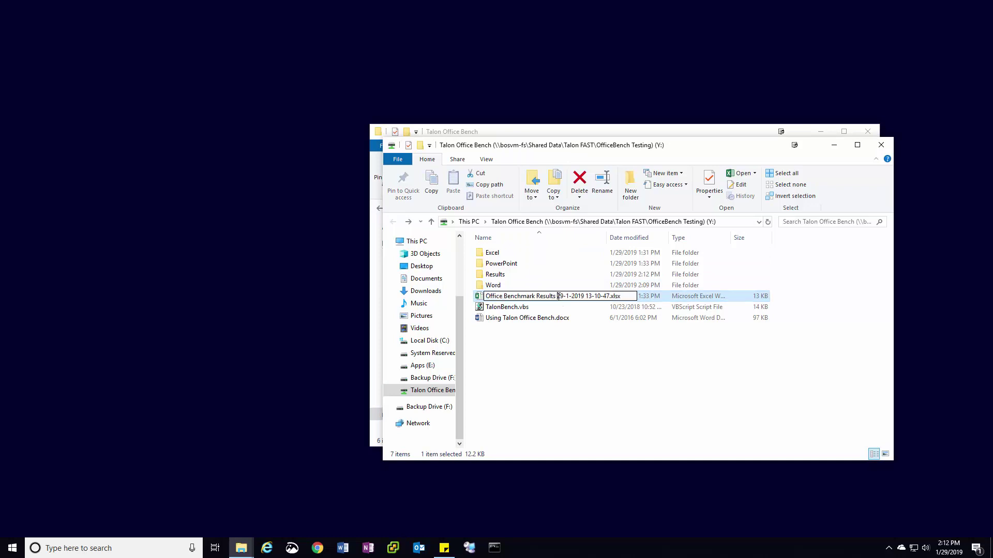
pyautogui.write('WAN')
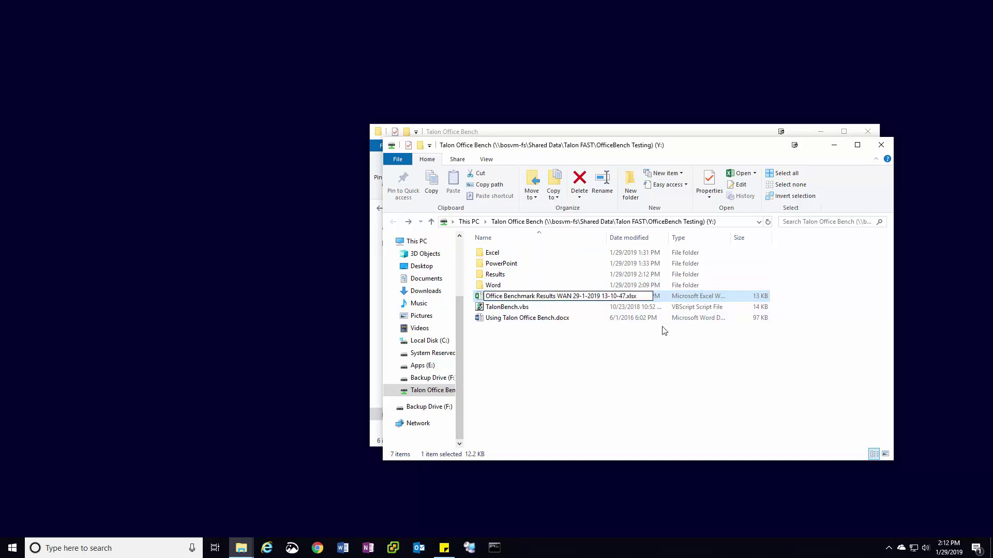
pyautogui.press('Return')
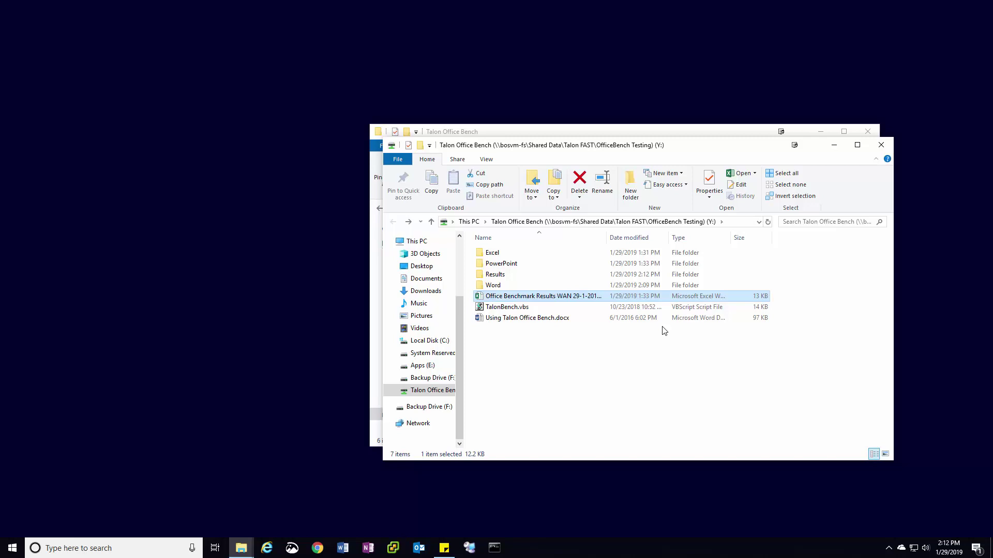
pyautogui.moveTo(548, 299); pyautogui.dragTo(506, 282)
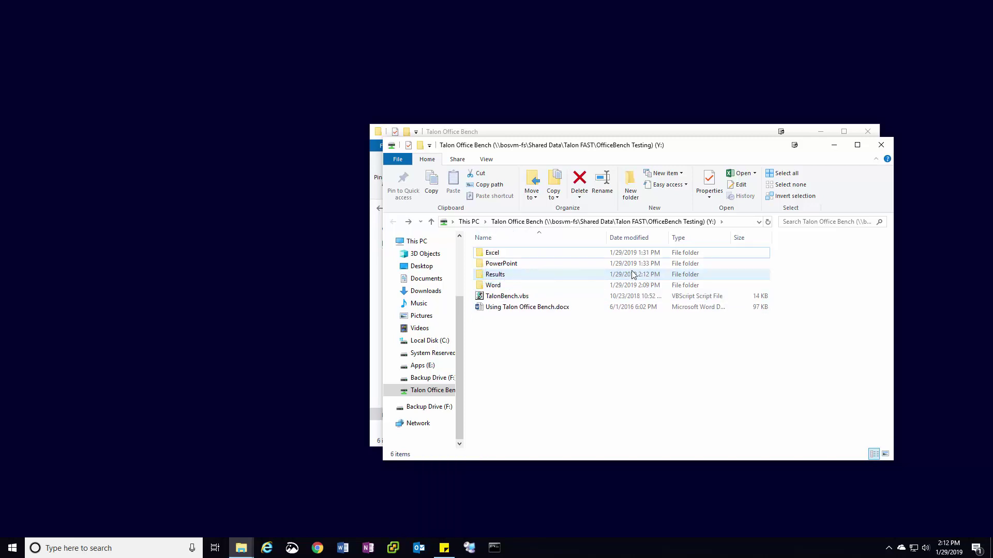
pyautogui.click(742, 226)
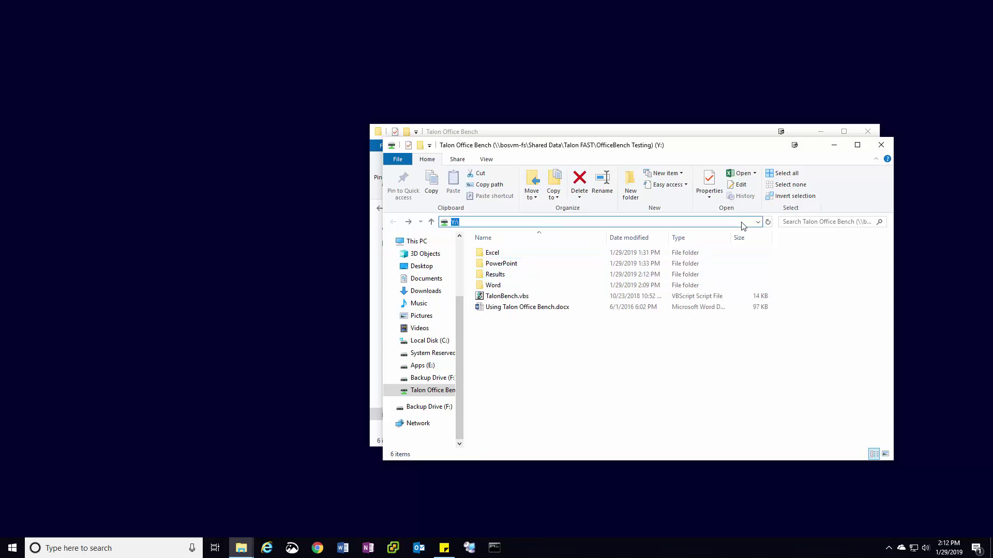
# Go to \\nytaledge01 and open FASTData > COREFS > bosvm-fs > Shared Data > Talon FAST > OfficeBench Testing > Talon Office Bench
pyautogui.write('\\\\nytaledg')
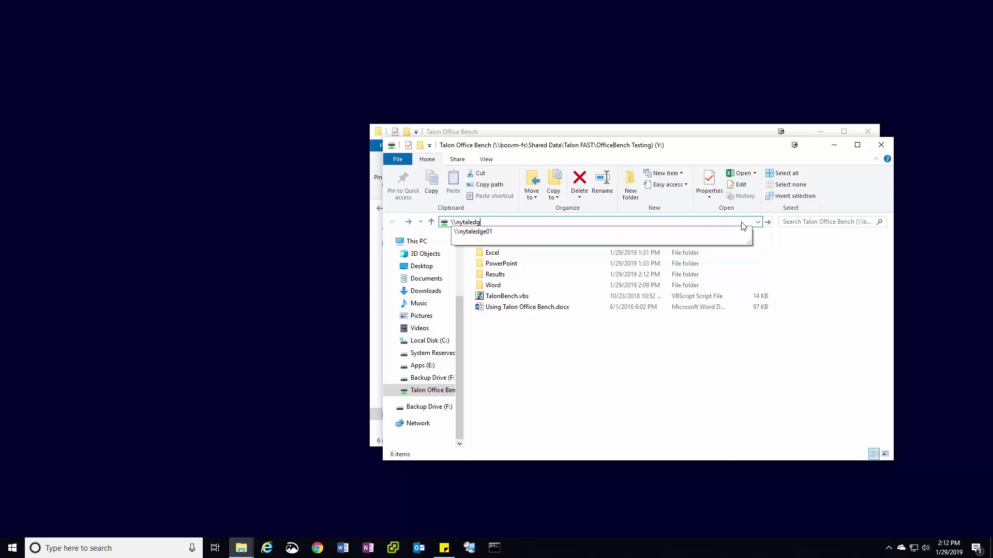
pyautogui.press('Down')
pyautogui.press('Return')
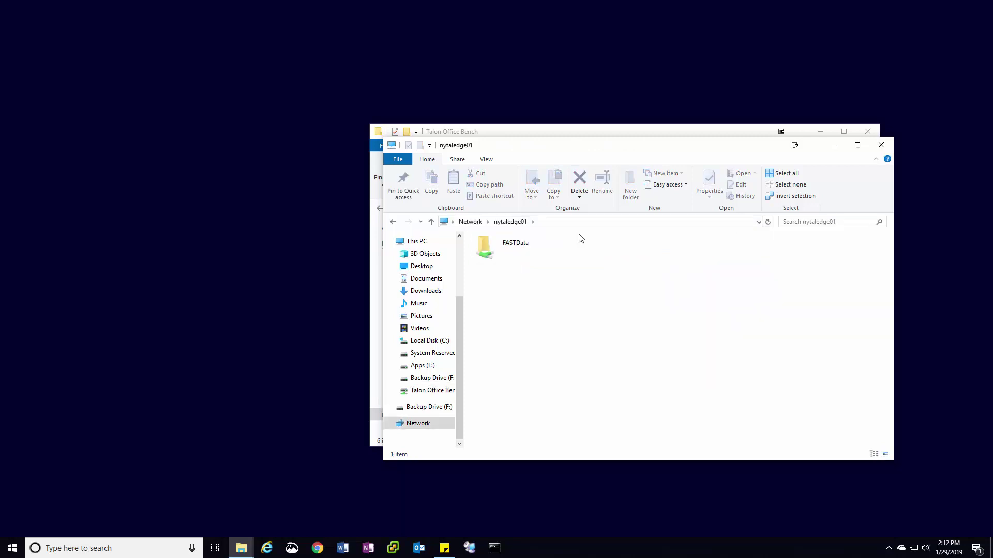
pyautogui.doubleClick(522, 259)
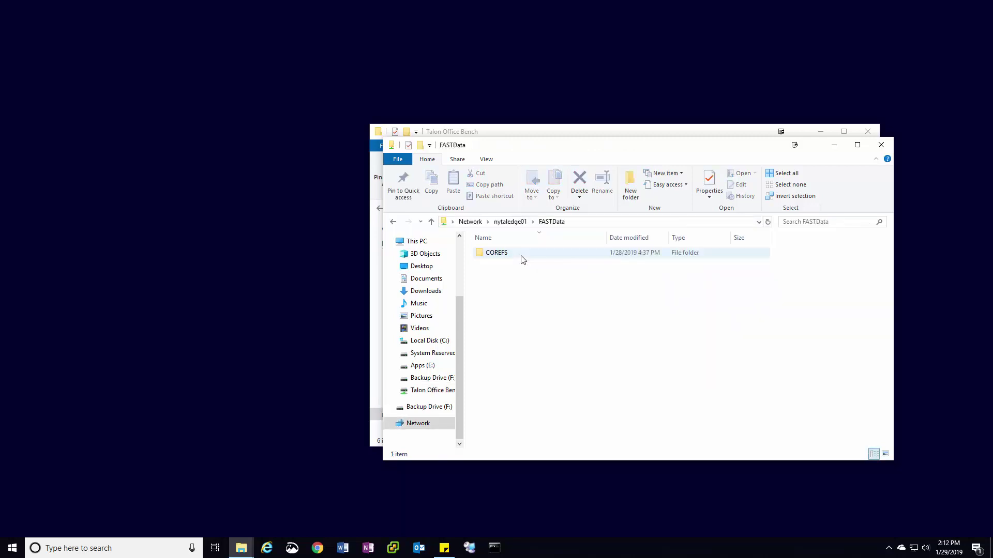
pyautogui.doubleClick(523, 260)
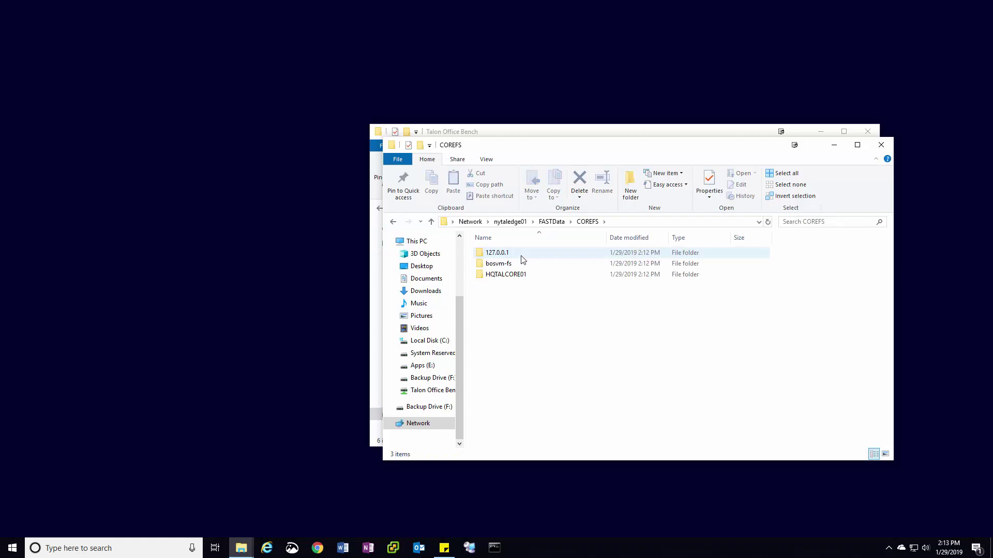
pyautogui.doubleClick(525, 268)
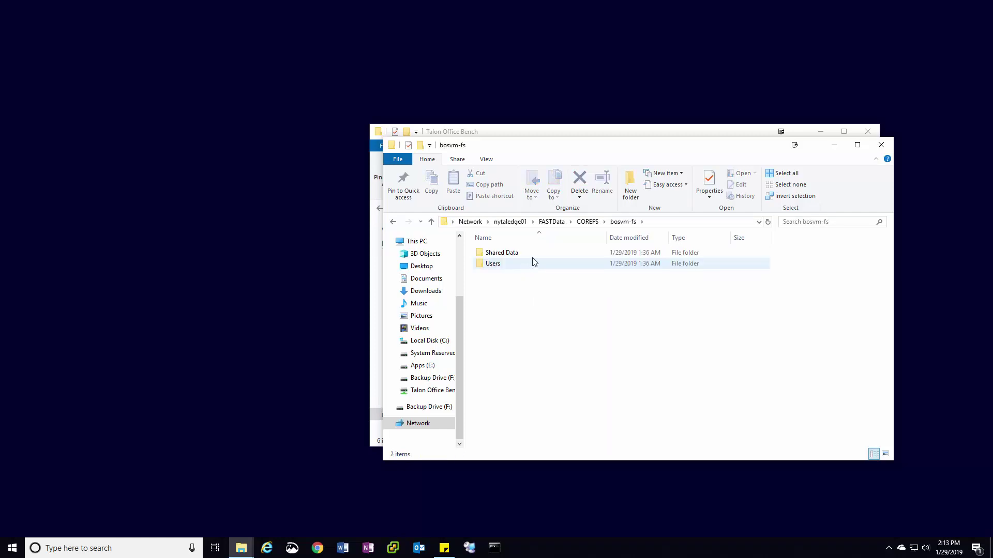
pyautogui.doubleClick(538, 257)
pyautogui.doubleClick(538, 257)
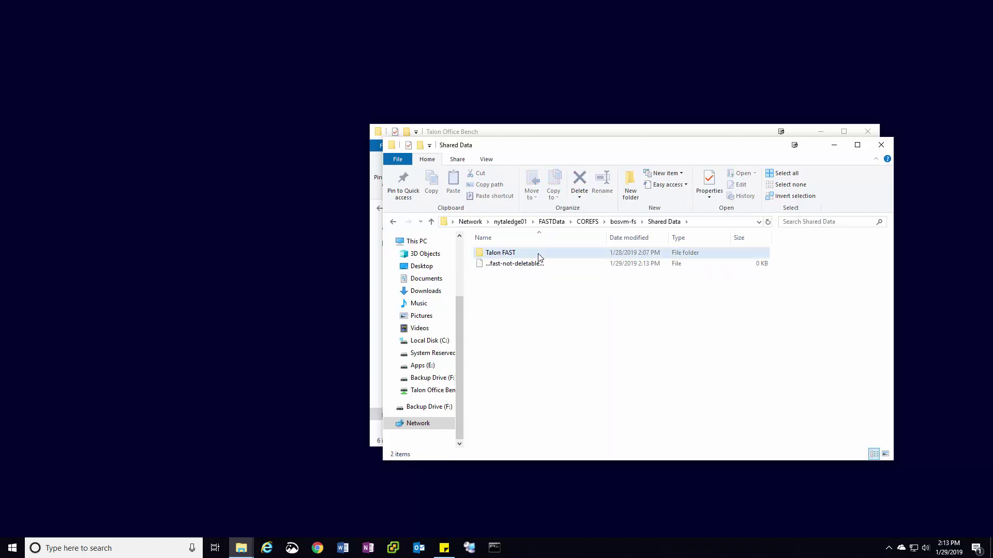
pyautogui.doubleClick(549, 258)
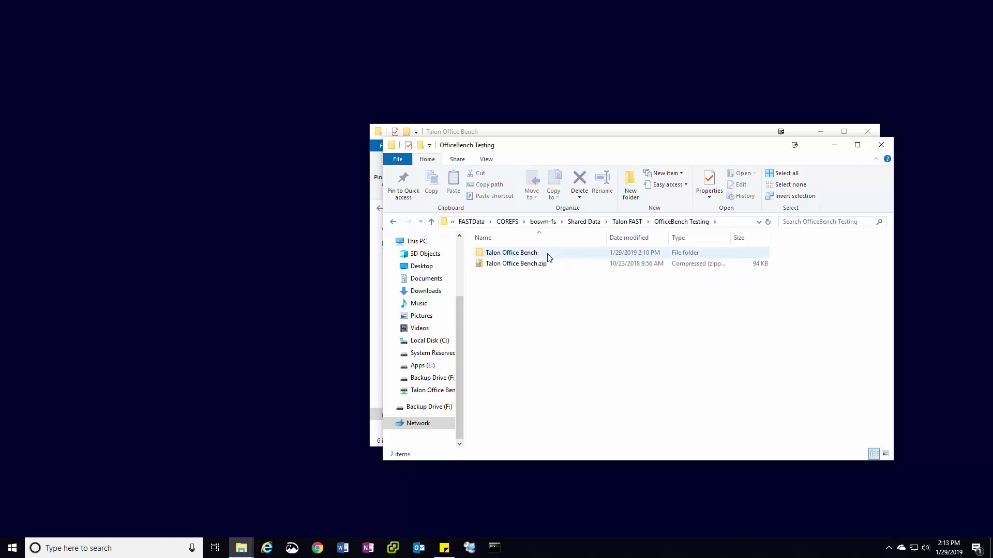
pyautogui.doubleClick(549, 258)
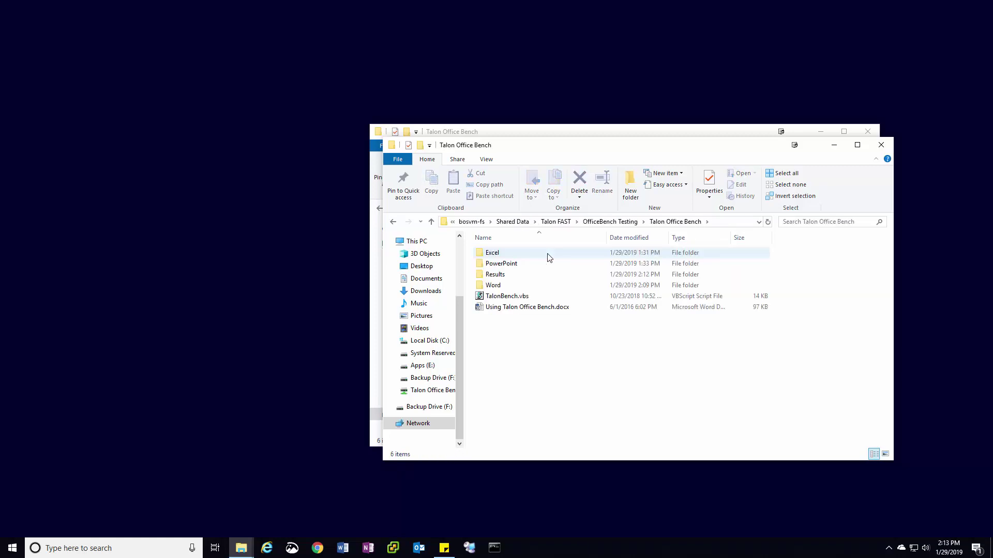
pyautogui.doubleClick(549, 258)
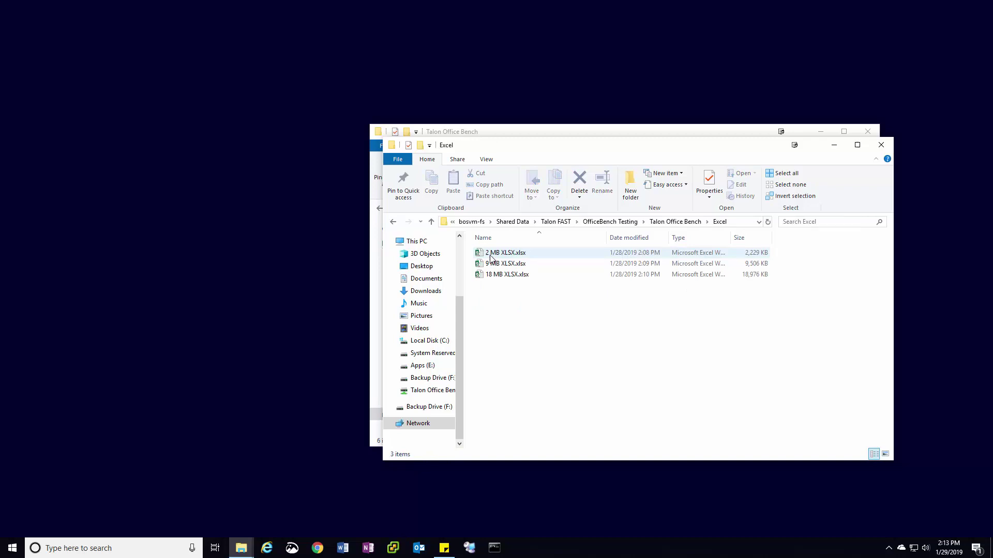
pyautogui.click(393, 222)
pyautogui.doubleClick(533, 267)
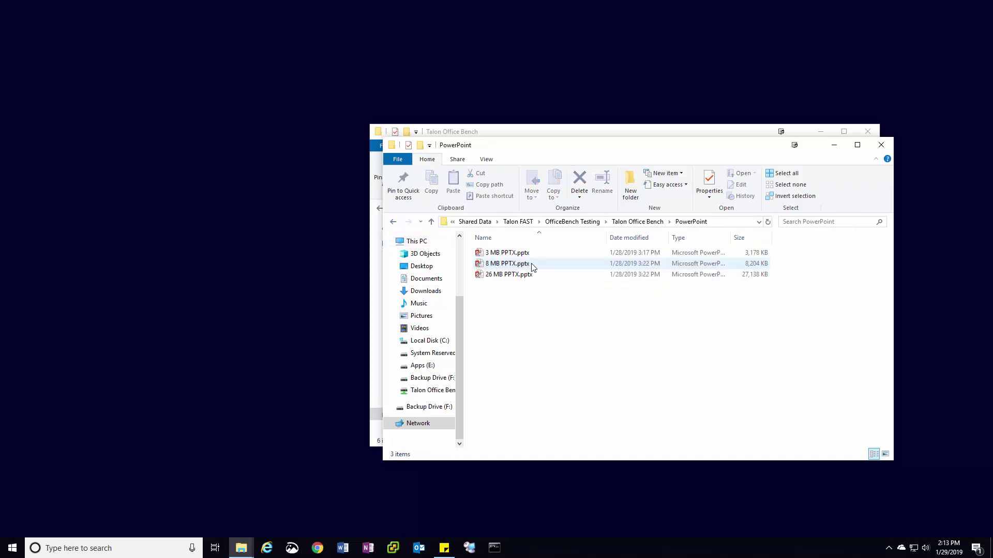
pyautogui.click(393, 222)
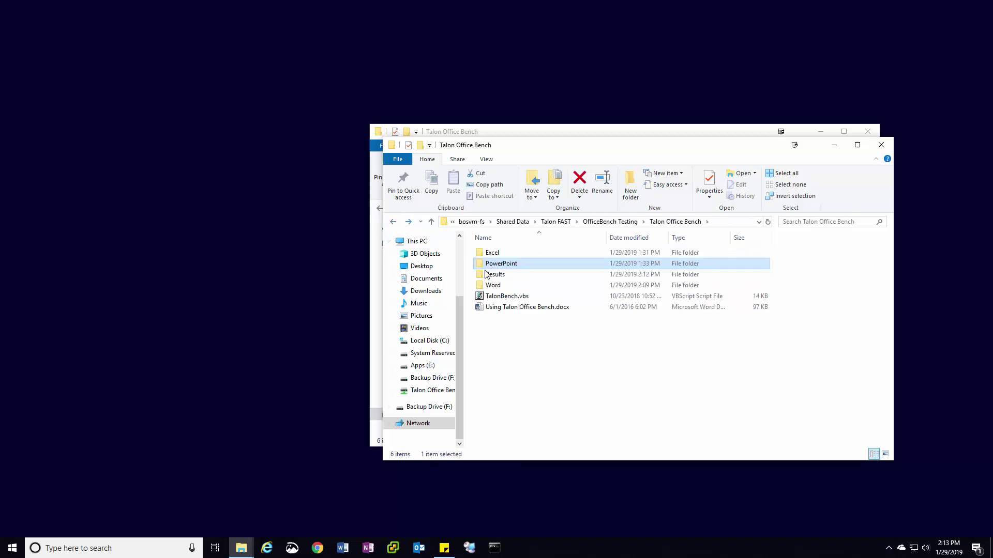
pyautogui.doubleClick(508, 290)
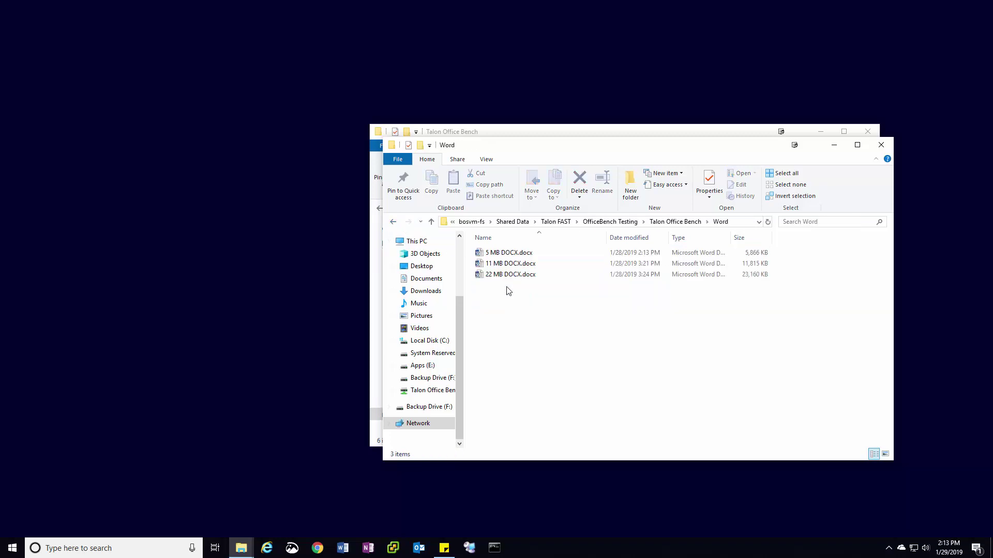
pyautogui.click(393, 221)
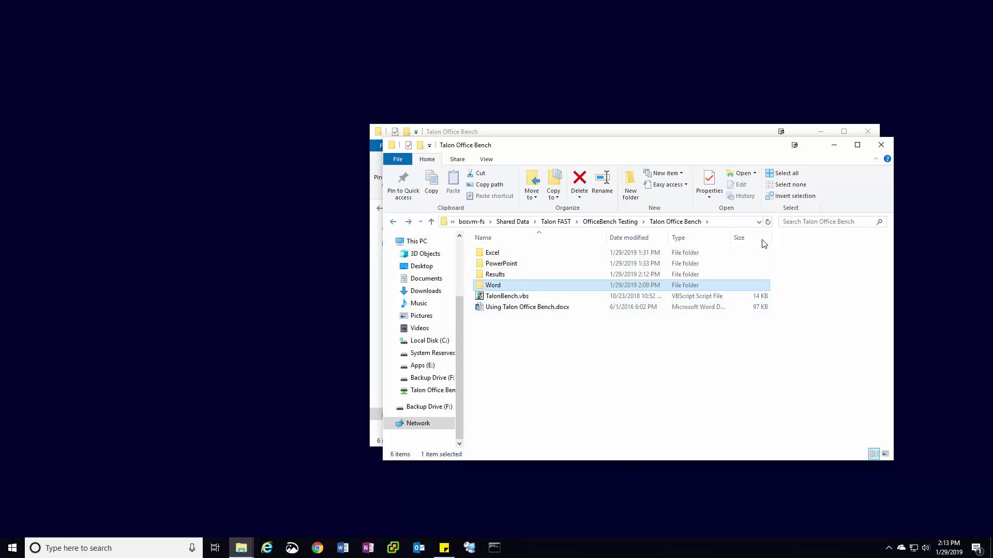
# Copy the nytaledge01 Talon Office Bench path and map it as drive X:
pyautogui.click(728, 222)
pyautogui.rightClick(734, 223)
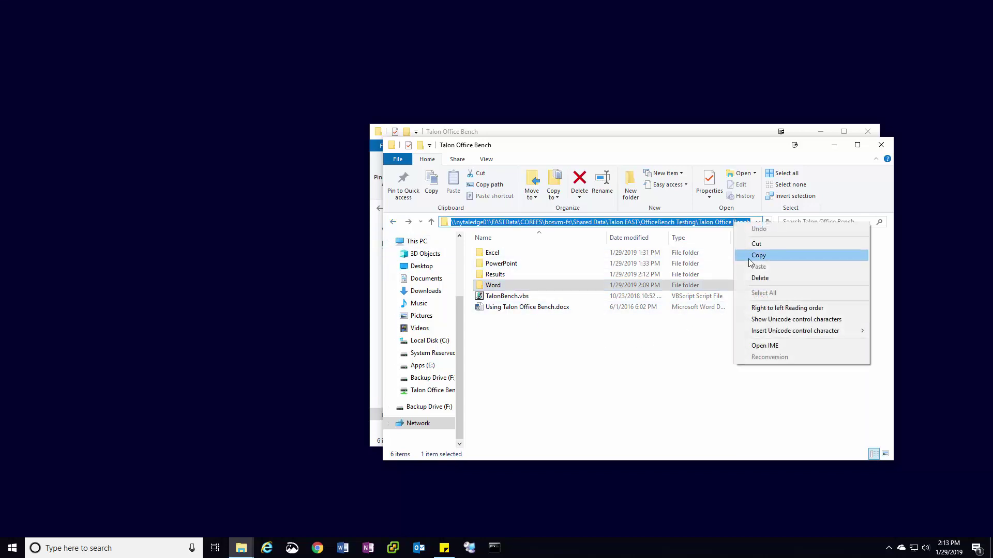
pyautogui.click(755, 259)
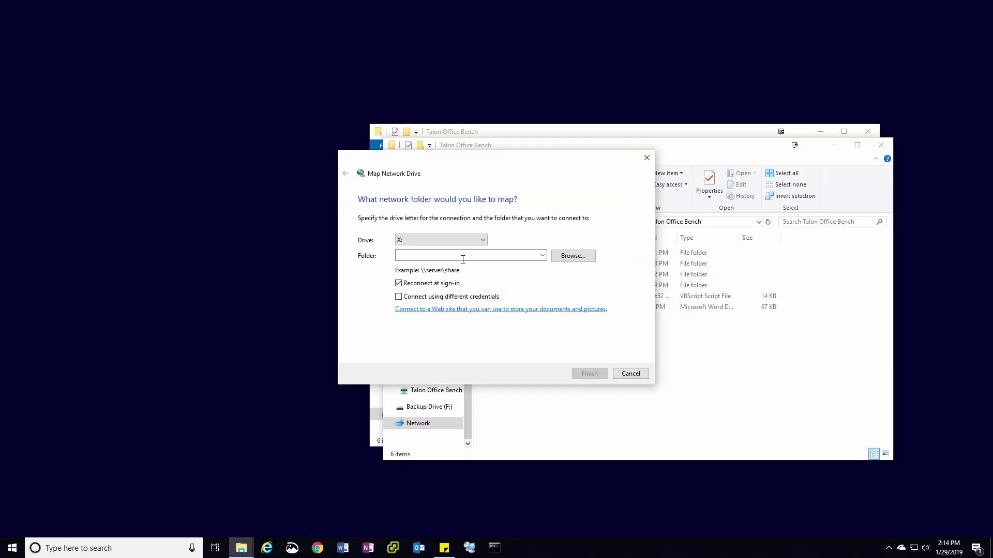
pyautogui.hotkey('ctrl', 'v')
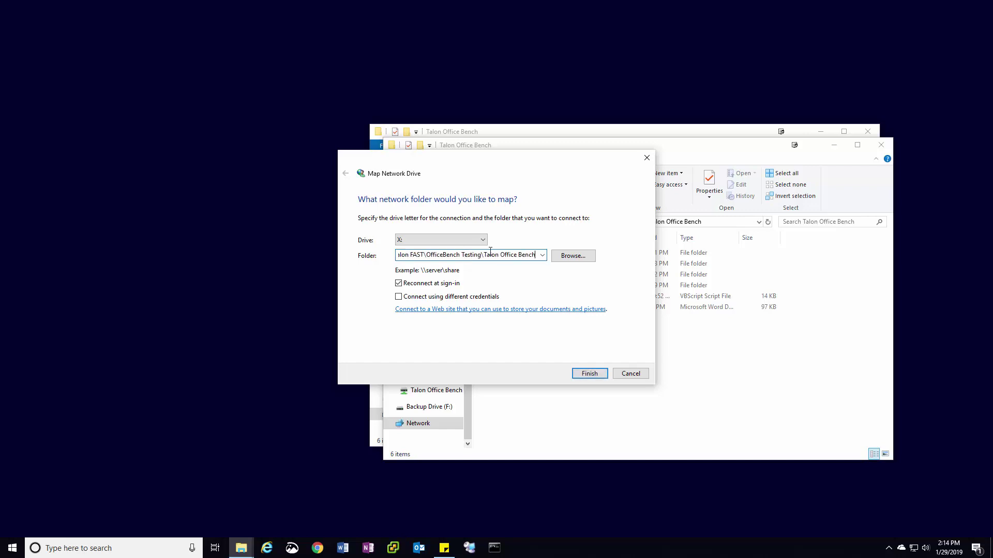
pyautogui.click(594, 374)
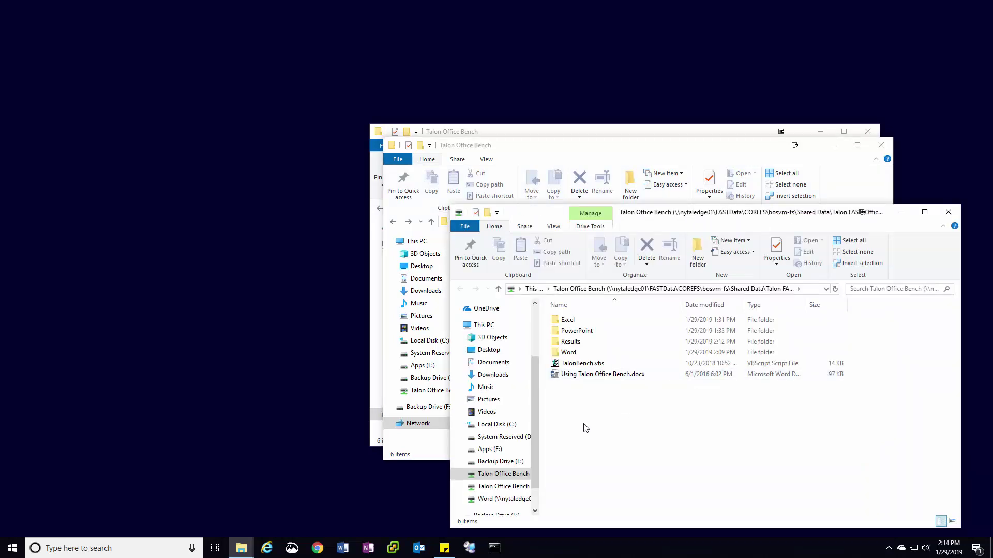
# In Command Prompt, run cscript talonbench.vbs 5 from drive X:
pyautogui.click(494, 547)
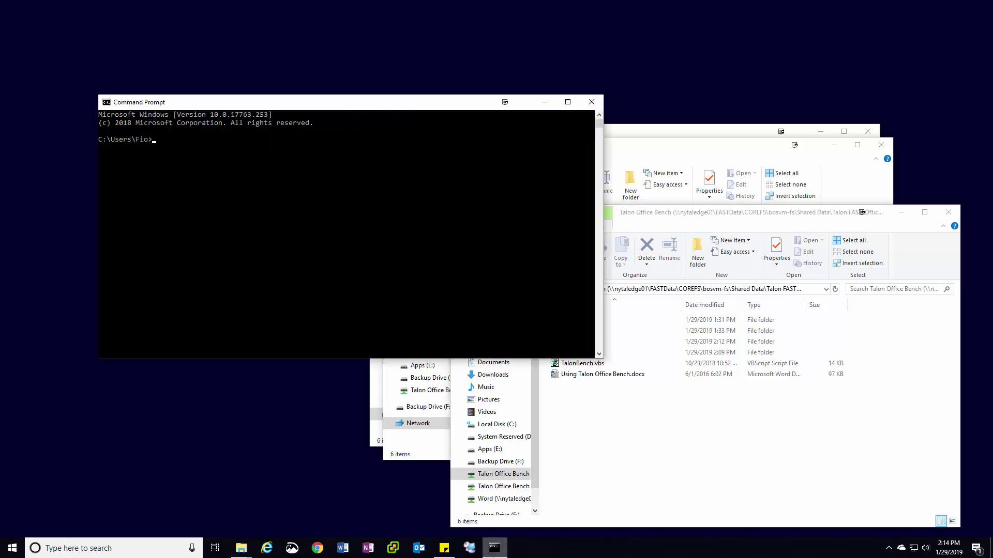
pyautogui.click(282, 256)
pyautogui.write('x:')
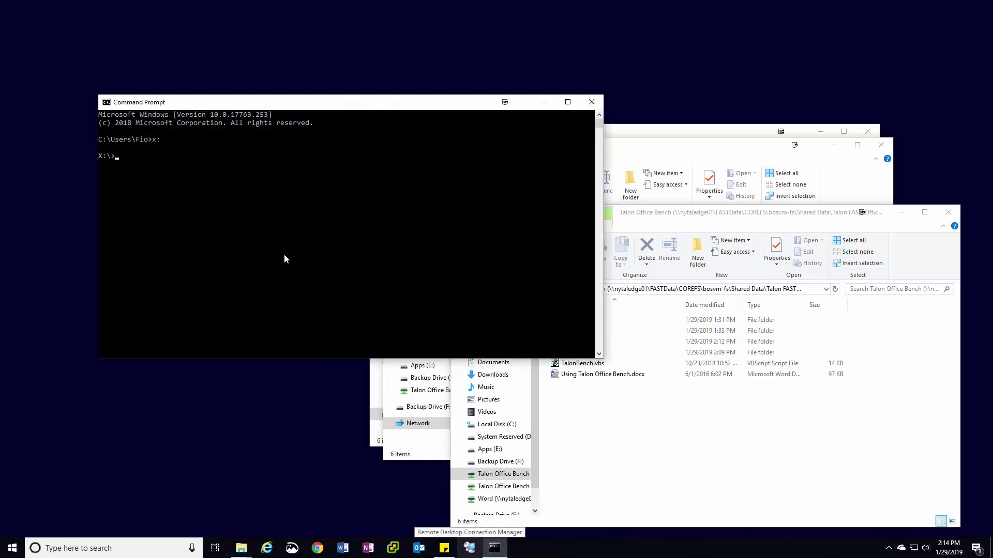
pyautogui.write('cscript t')
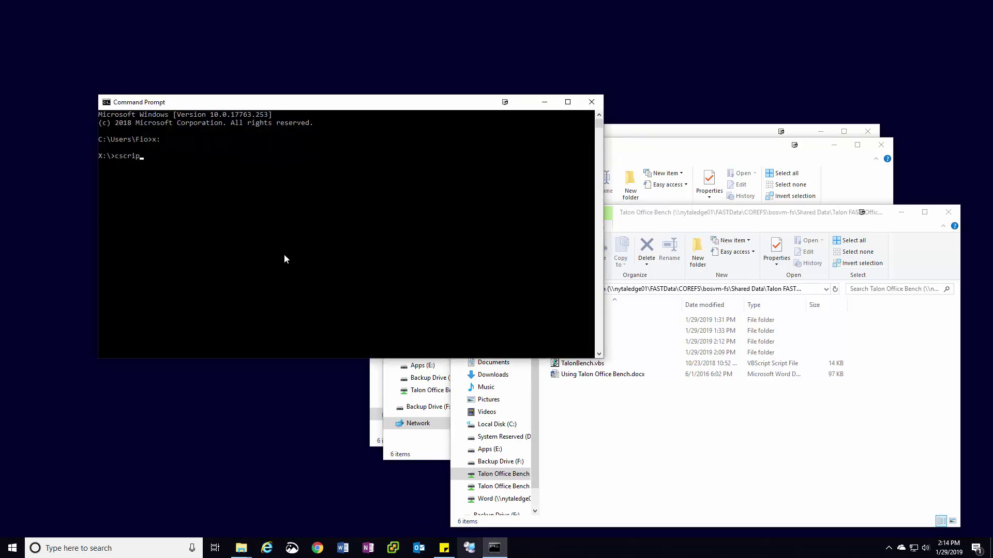
pyautogui.write('alonbench.vbs 5')
pyautogui.press('Return')
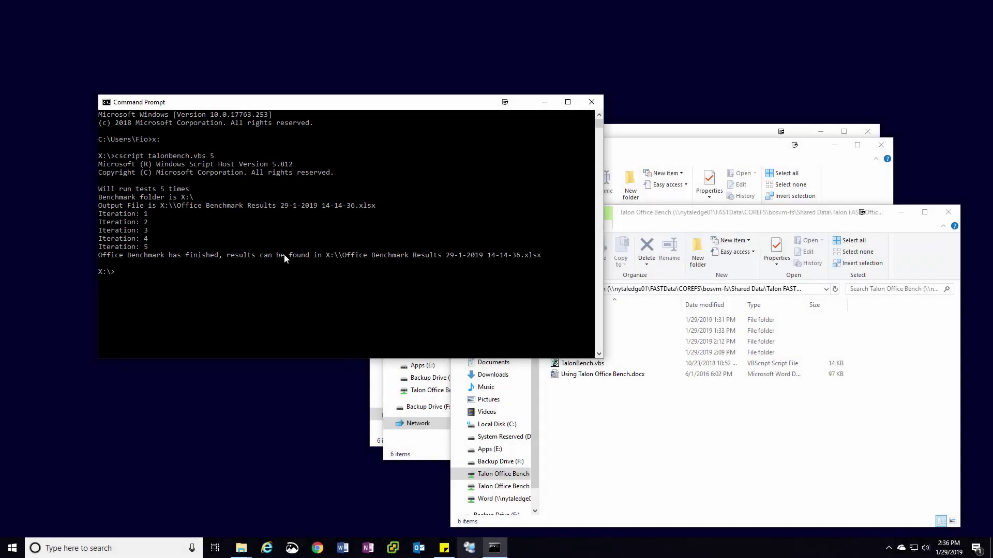
# Close Command Prompt, add Talon to the 14-14-36 results file's name, and drag it into Results
pyautogui.click(592, 101)
pyautogui.click(610, 365)
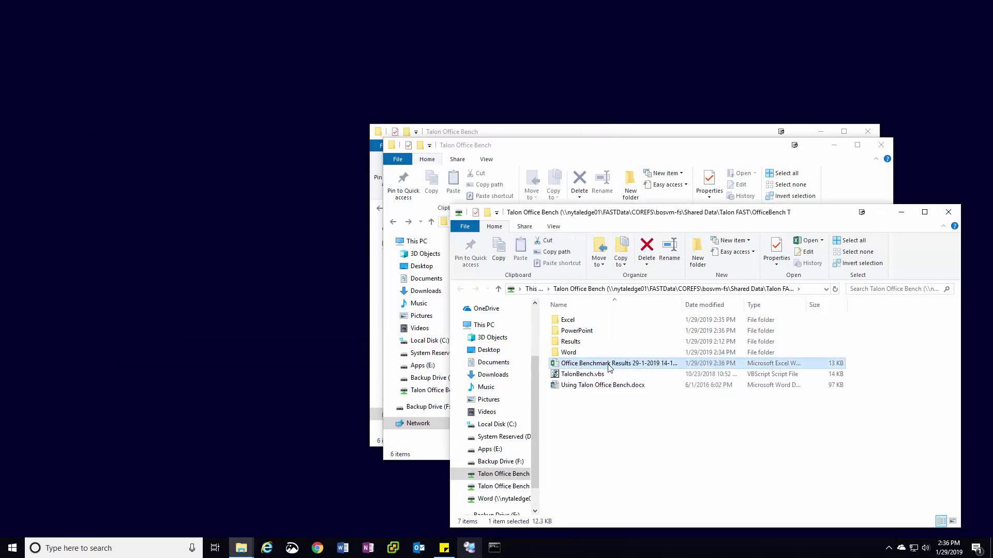
pyautogui.click(626, 366)
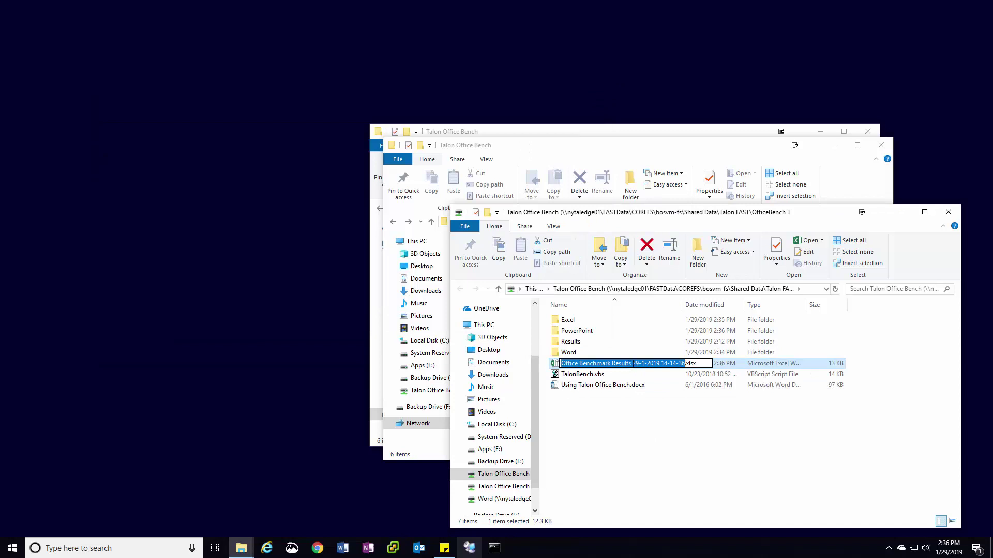
pyautogui.click(631, 364)
pyautogui.write('Talon')
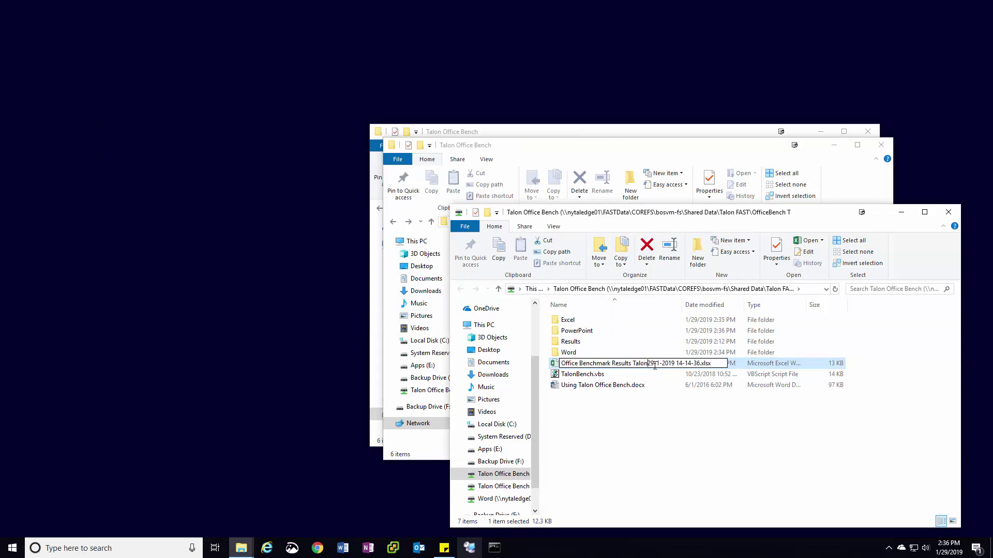
pyautogui.press('Return')
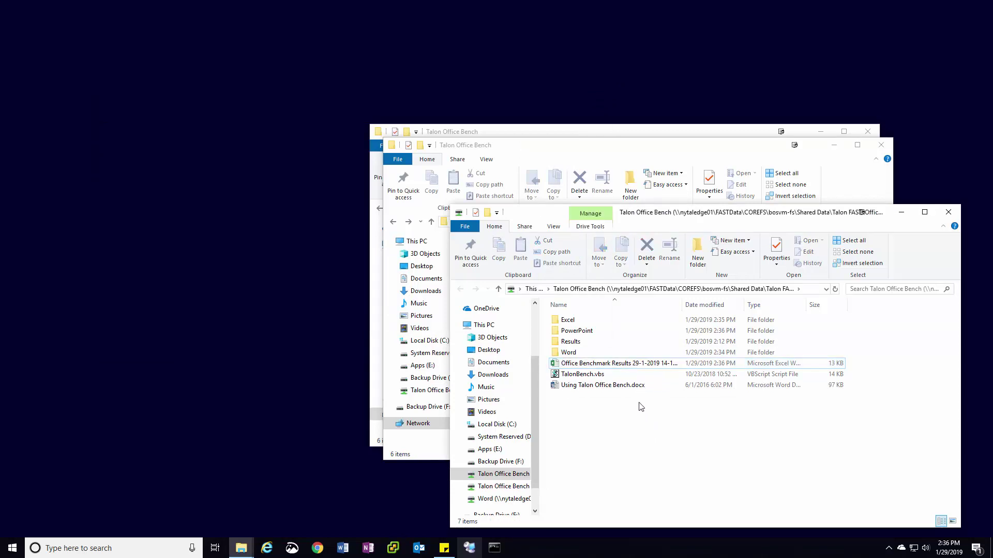
pyautogui.moveTo(589, 364); pyautogui.dragTo(581, 356)
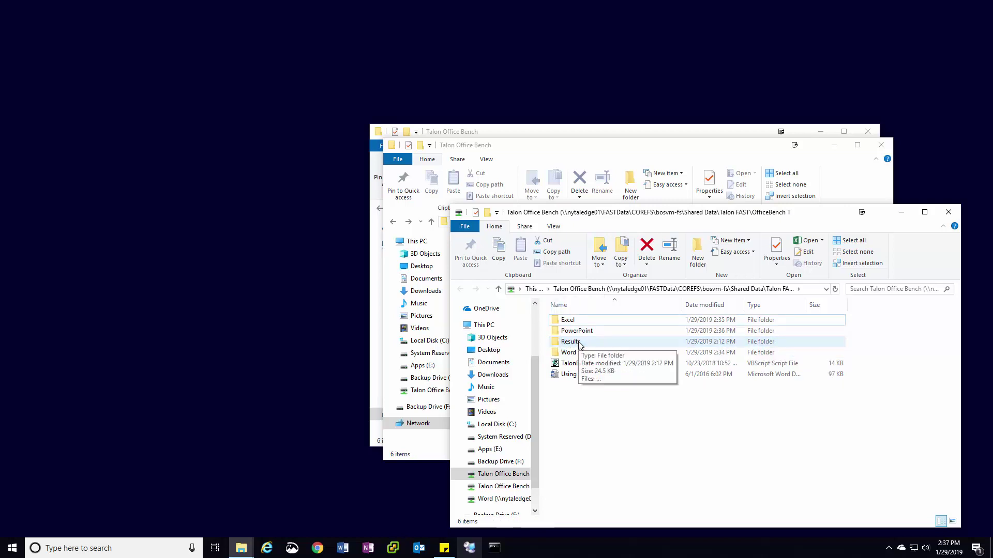
# Open the Results folder to show the Talon and WAN Office Benchmark Results workbooks
pyautogui.doubleClick(570, 342)
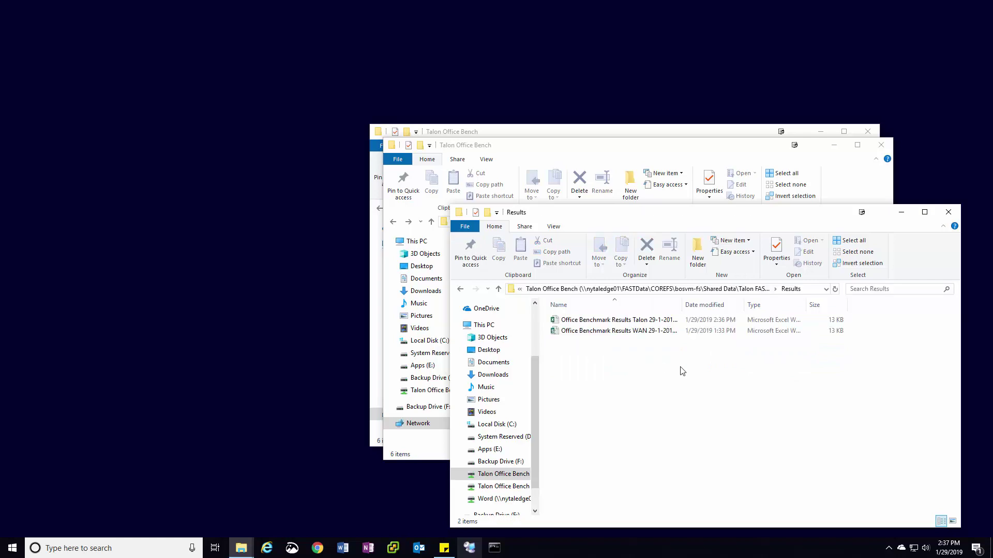